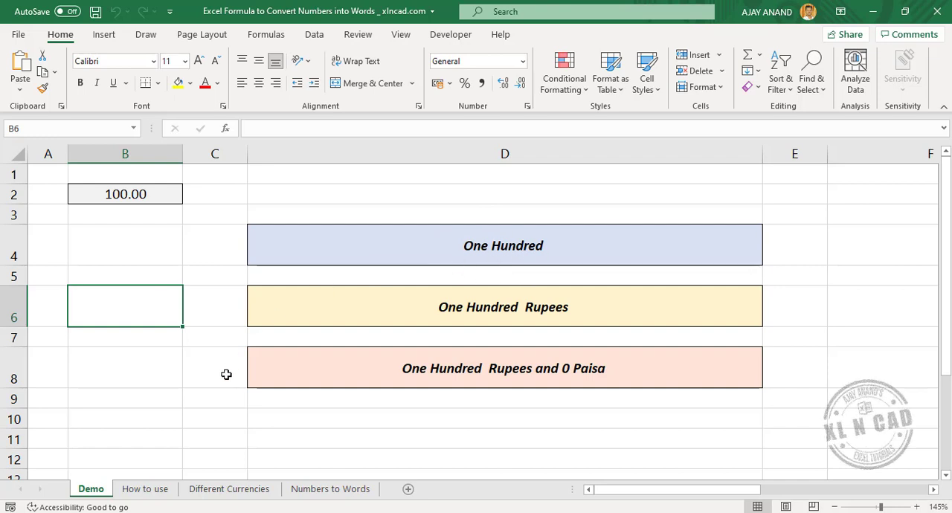
# Enter 550.85 in cell B2 of the Demo sheet.
pyautogui.click(158, 195)
pyautogui.write('550.85')
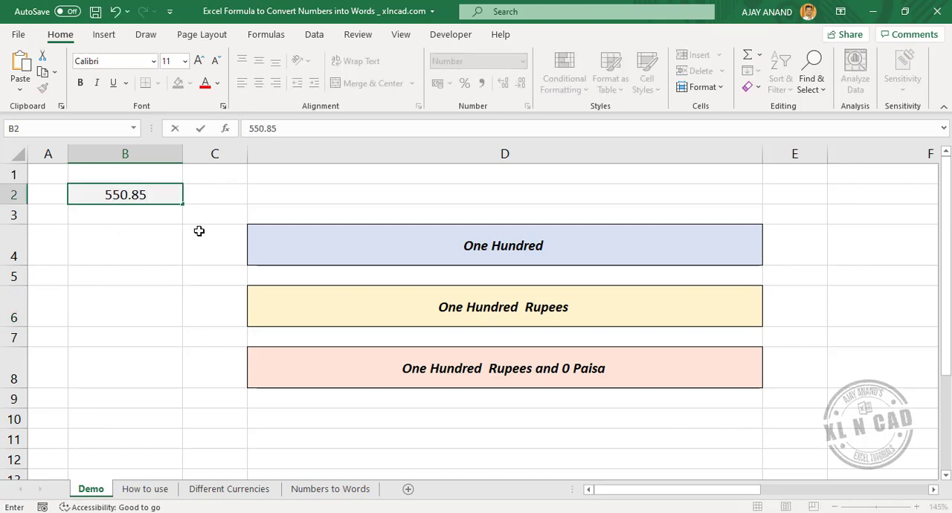
pyautogui.press('Return')
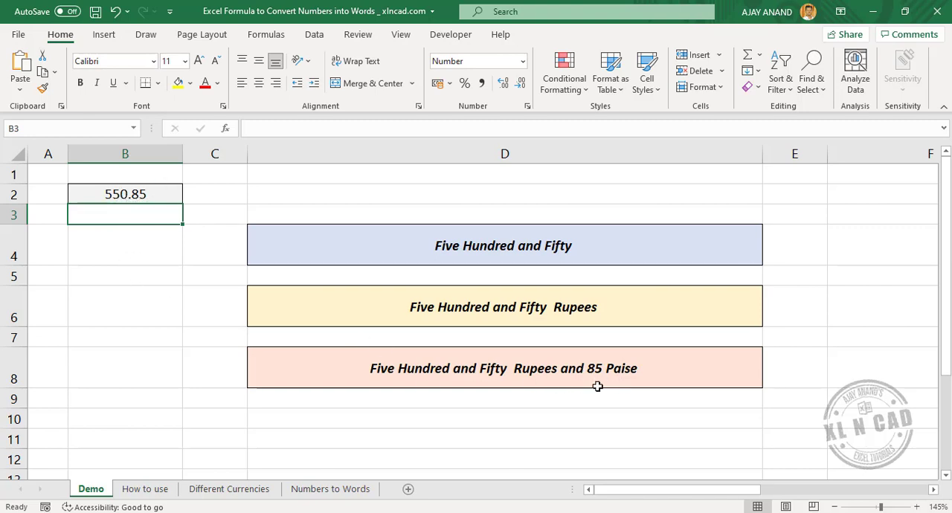
# Set the number in cell B2 of the Demo sheet to 12234585.85.
pyautogui.click(121, 197)
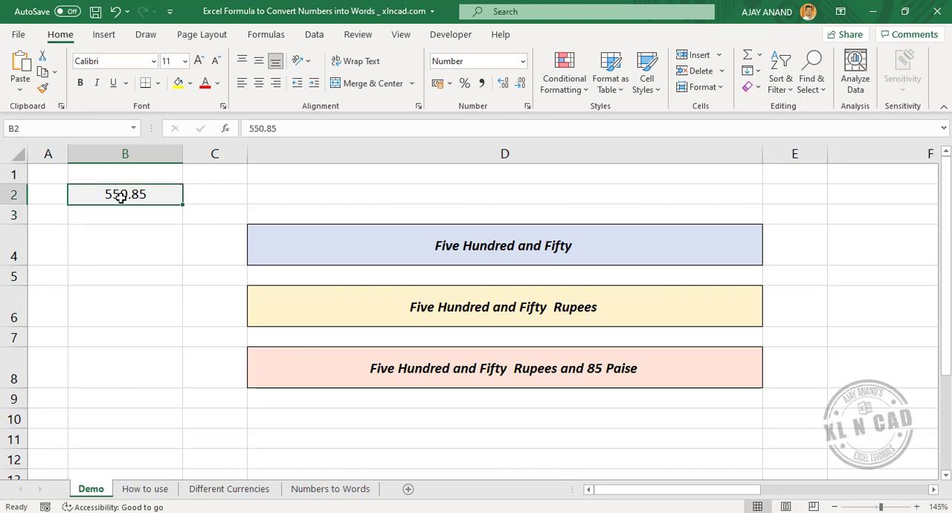
pyautogui.write('1,22,3')
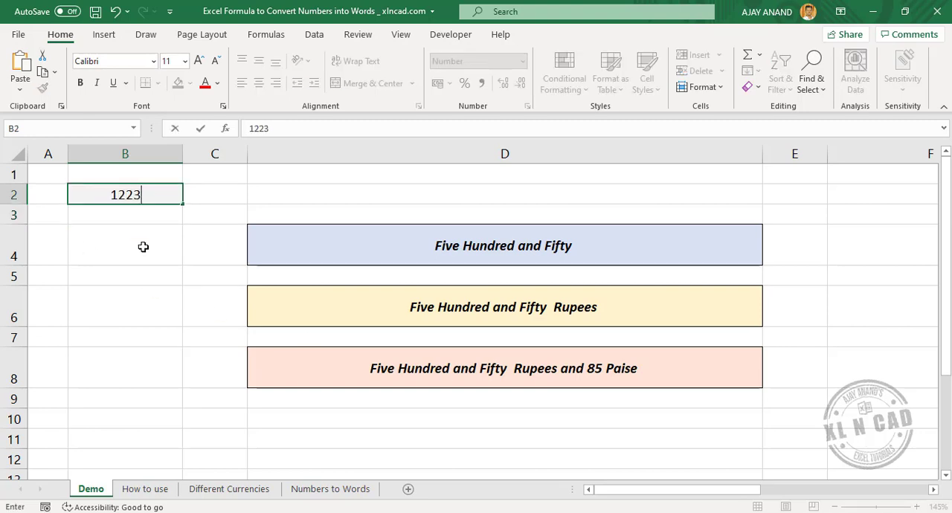
pyautogui.write('4,585.85')
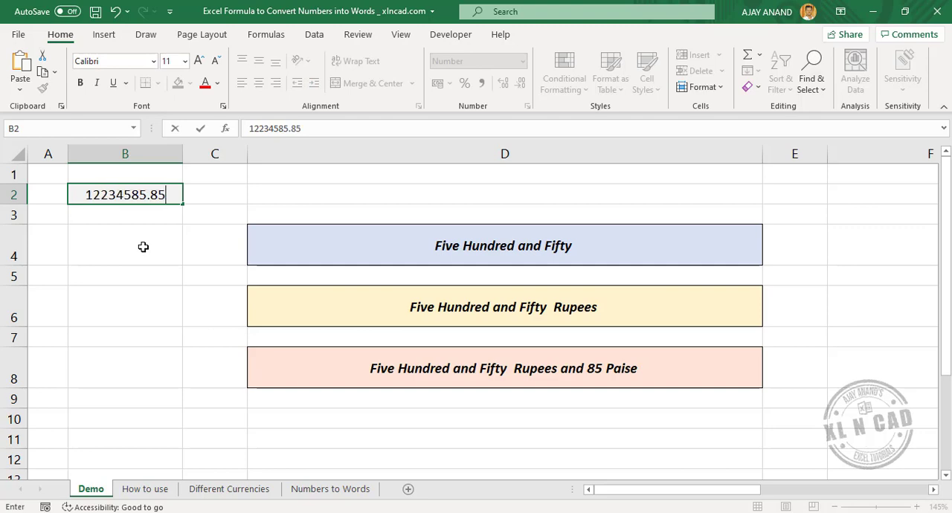
pyautogui.press('Return')
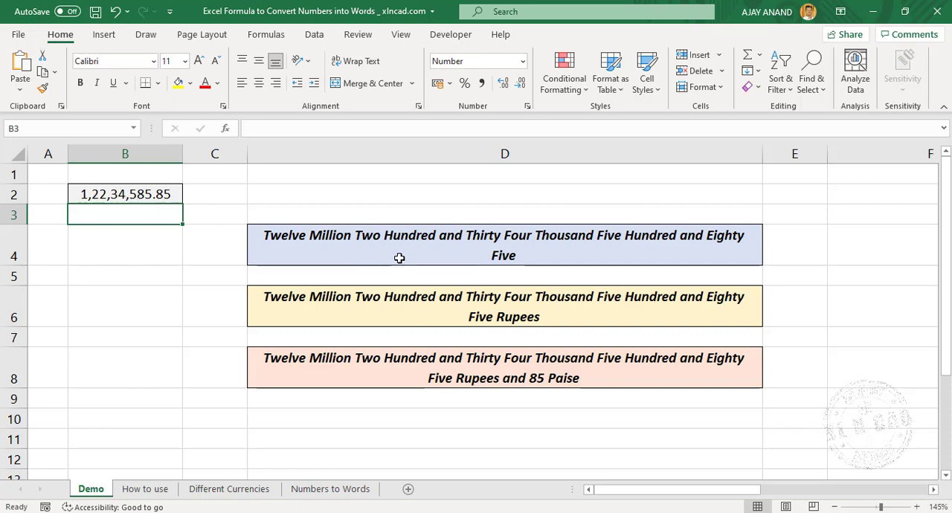
# Copy the full number-to-words formula text from cell D4, leaving out its leading equals sign.
pyautogui.click(439, 251)
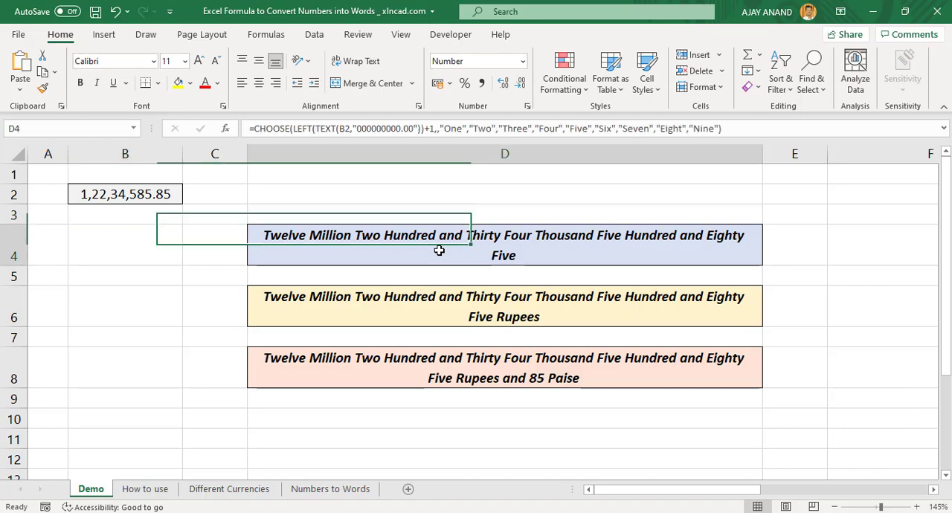
pyautogui.moveTo(487, 162); pyautogui.dragTo(491, 458)
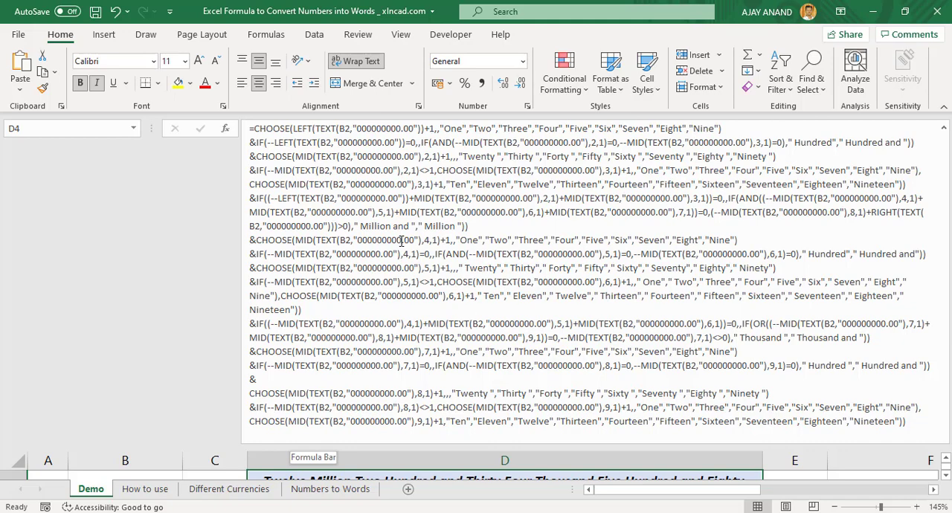
pyautogui.click(513, 240)
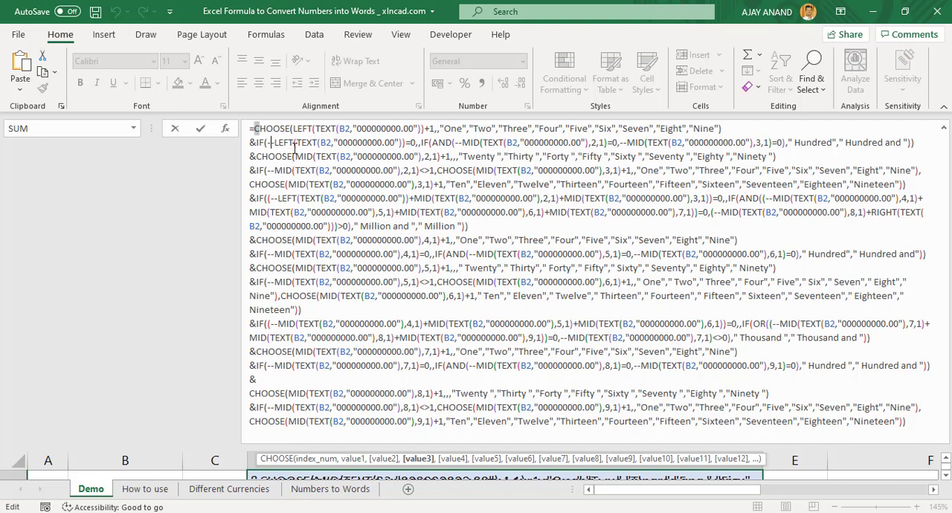
pyautogui.moveTo(272, 143); pyautogui.dragTo(900, 428)
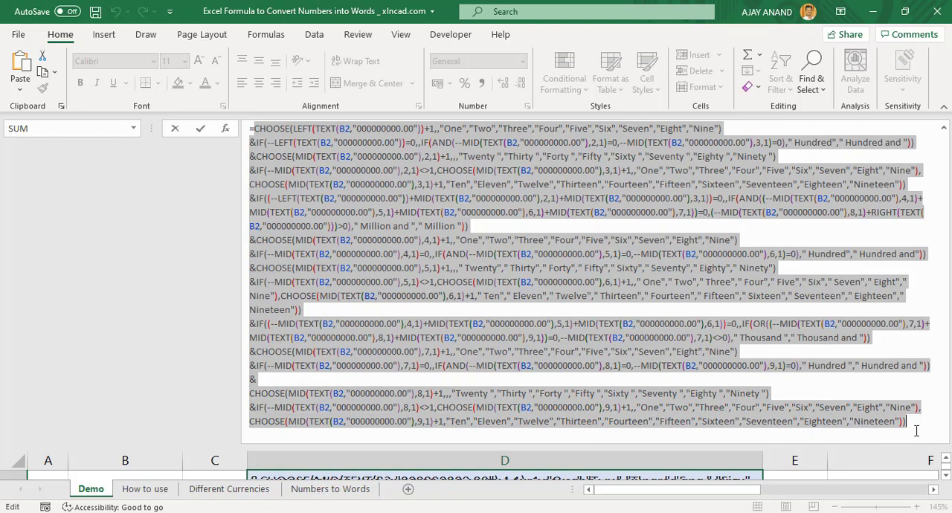
pyautogui.rightClick(654, 274)
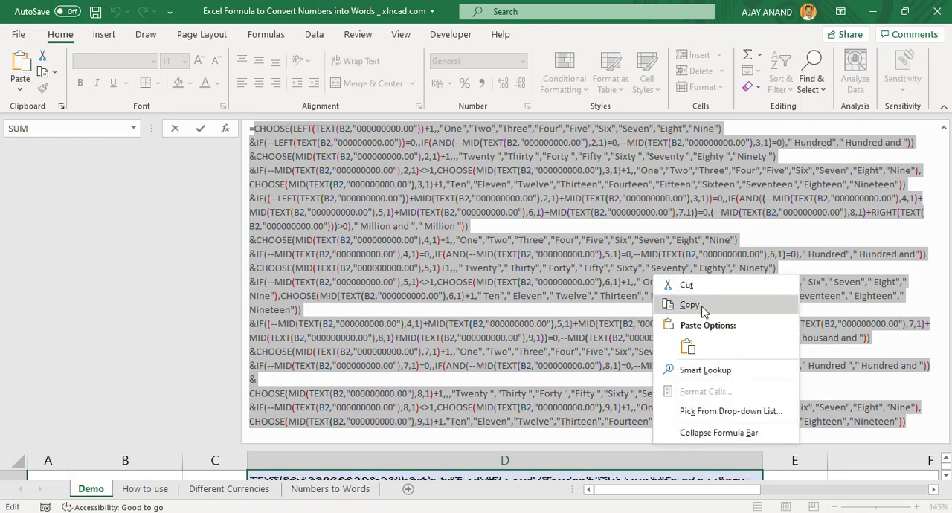
pyautogui.click(687, 305)
pyautogui.press('Escape')
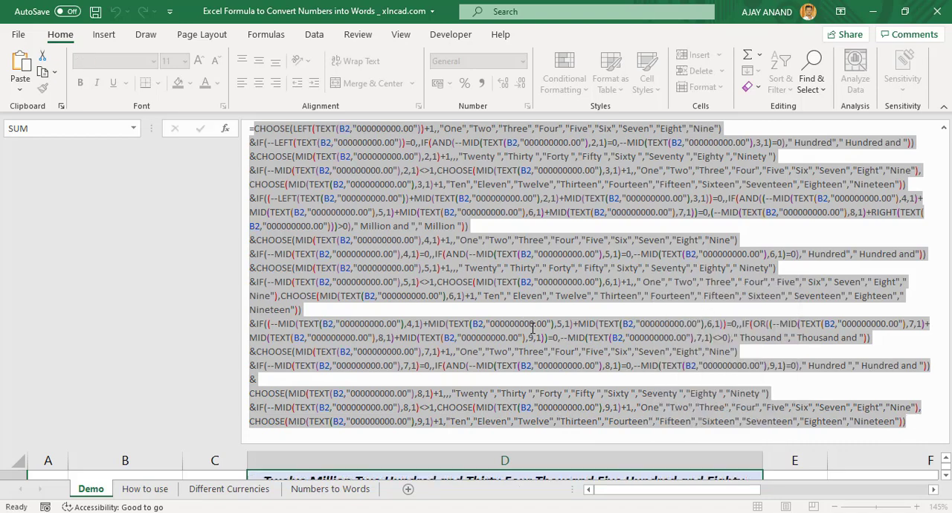
pyautogui.moveTo(533, 445); pyautogui.dragTo(488, 139)
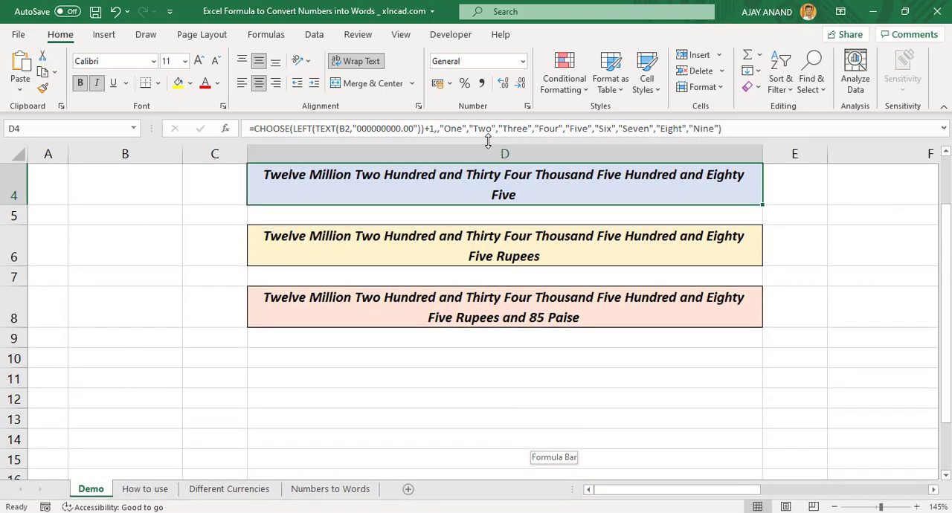
pyautogui.scroll(1, 413, 216)
pyautogui.scroll(-1, 418, 225)
pyautogui.scroll(1, 425, 237)
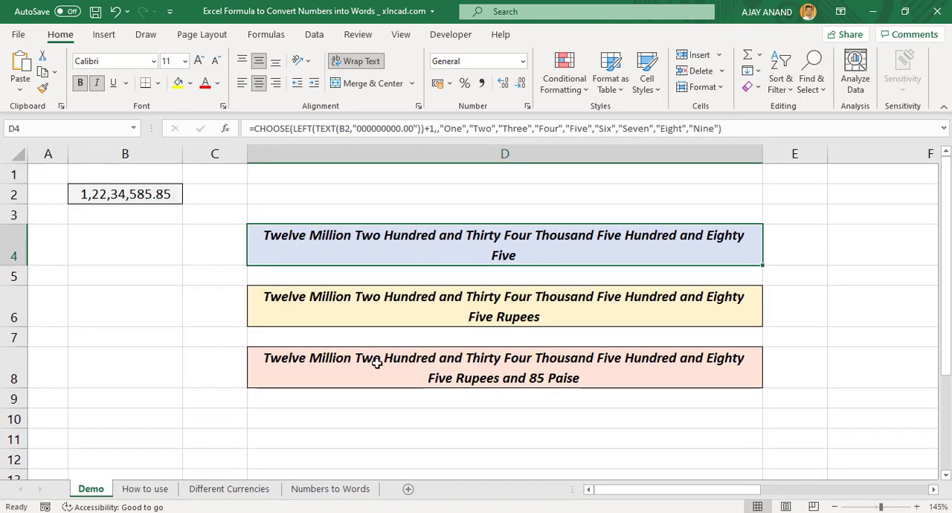
# Enter the number 156 in cell C5 of the How to use sheet.
pyautogui.click(148, 494)
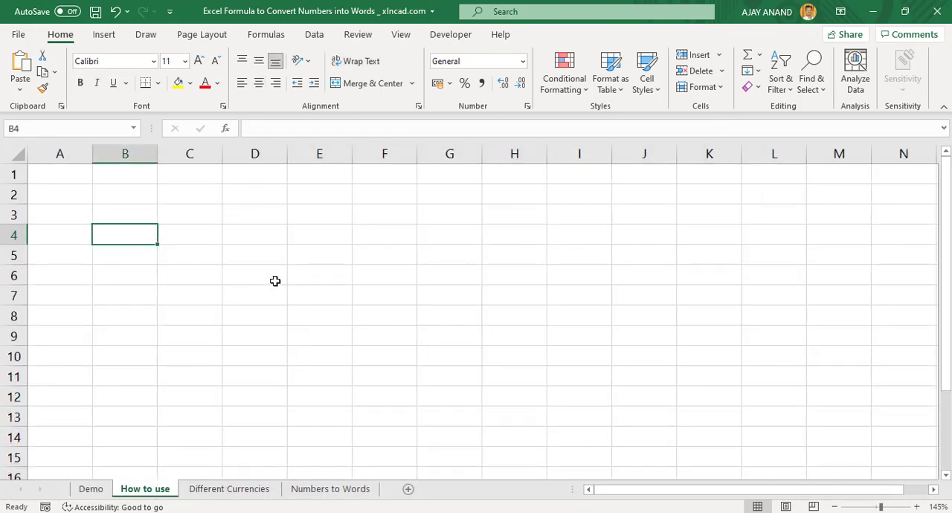
pyautogui.click(188, 255)
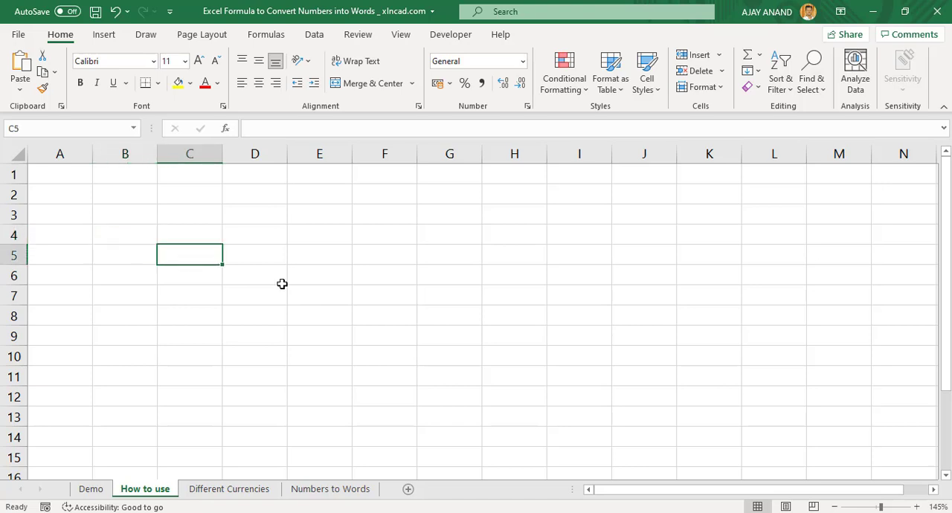
pyautogui.write('156')
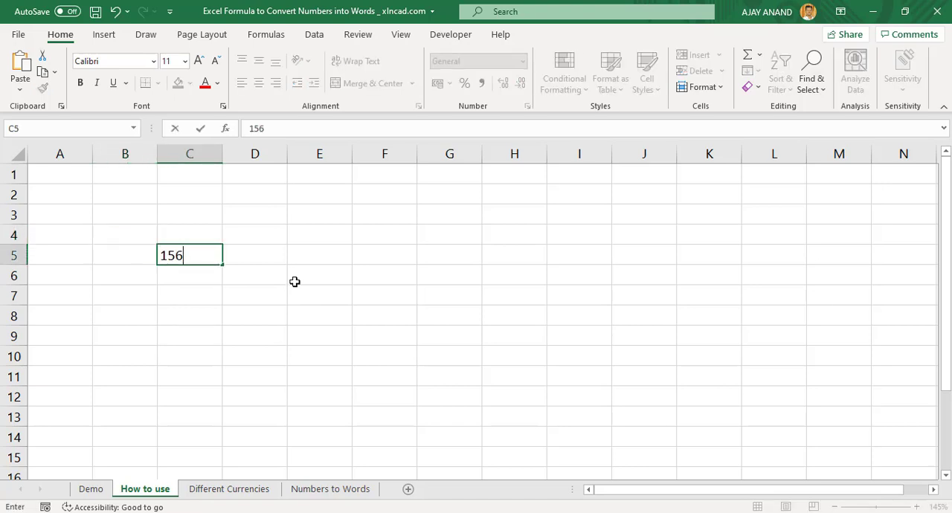
pyautogui.press('Return')
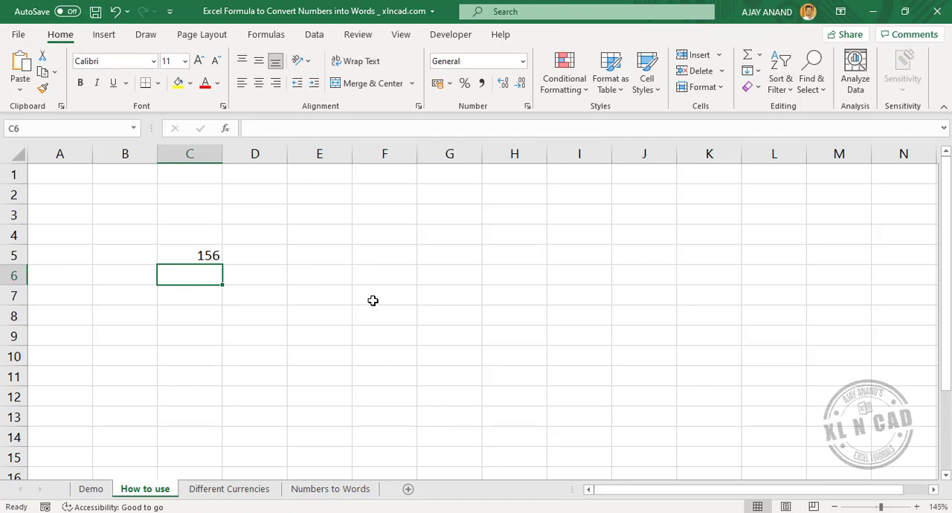
# Paste the copied formula text into cell F6 and turn off its text wrapping.
pyautogui.click(391, 275)
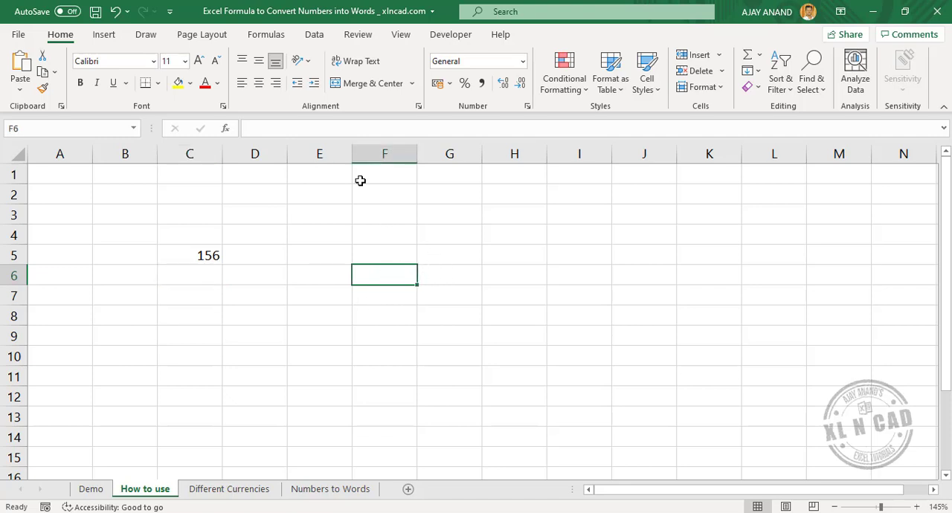
pyautogui.click(312, 130)
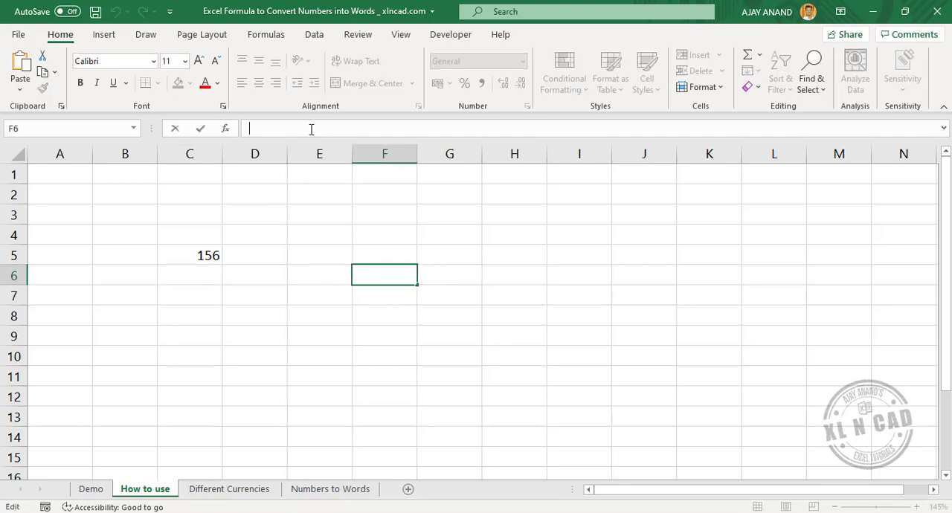
pyautogui.rightClick(312, 130)
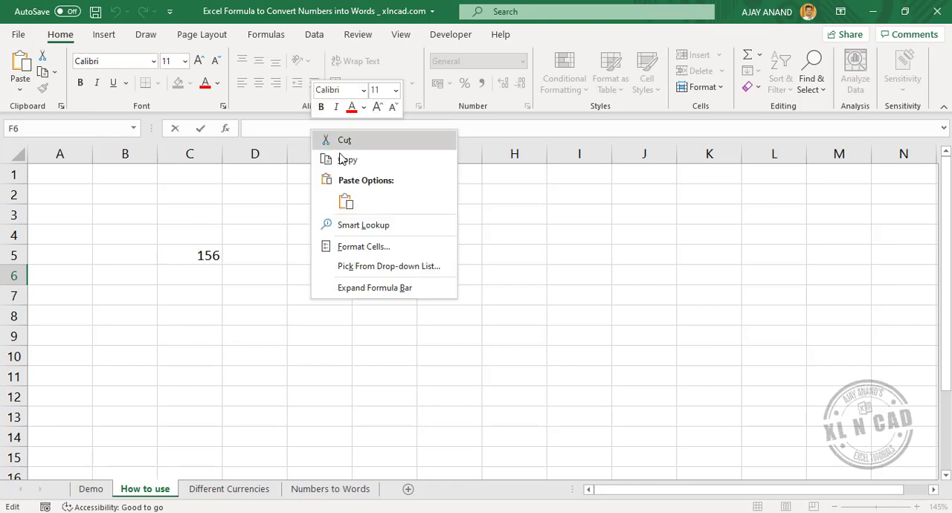
pyautogui.click(346, 202)
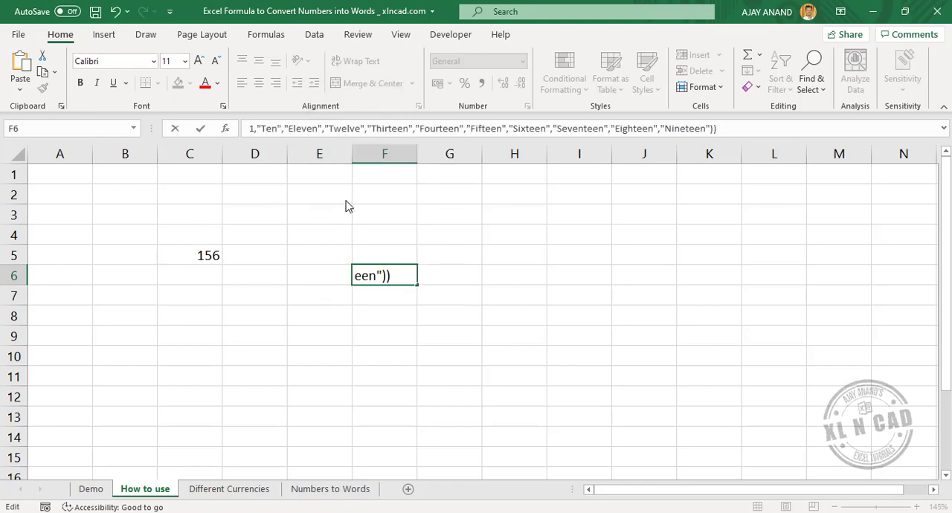
pyautogui.press('Return')
pyautogui.scroll(5, 378, 253)
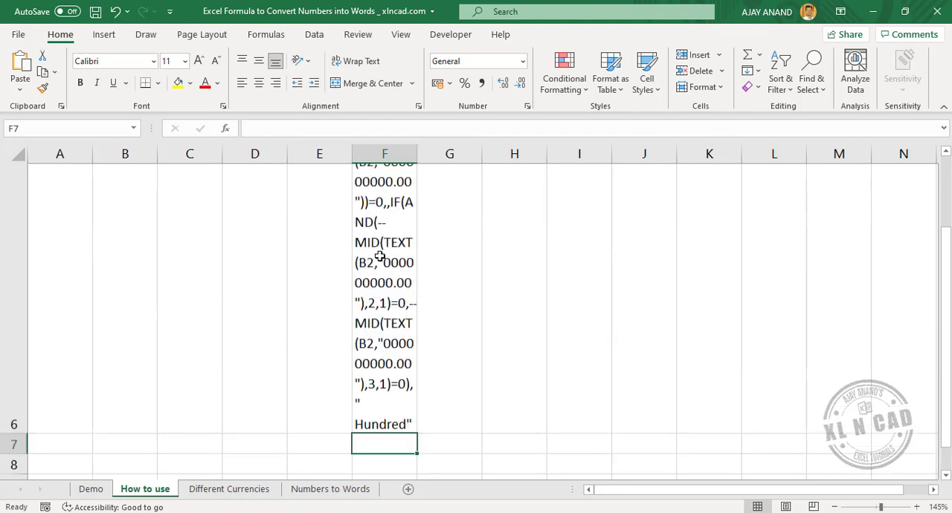
pyautogui.click(385, 287)
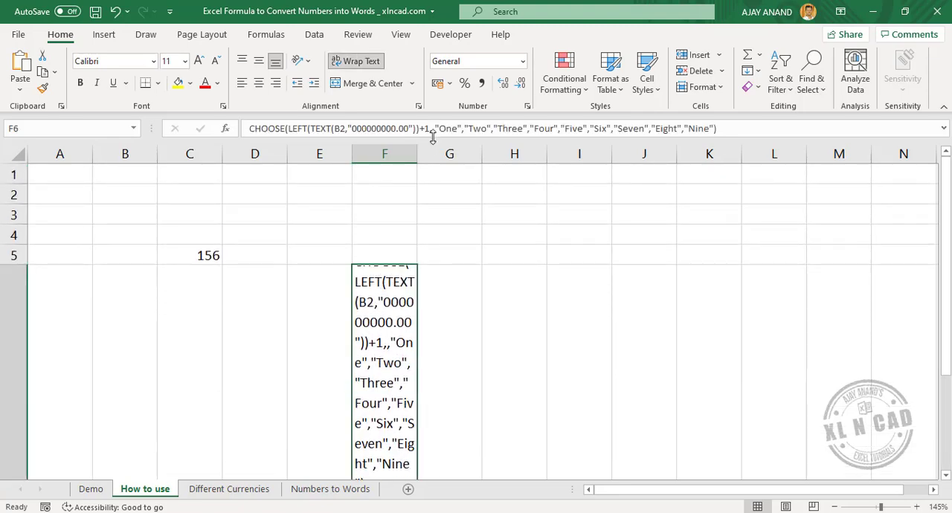
pyautogui.click(362, 63)
pyautogui.scroll(2, 401, 263)
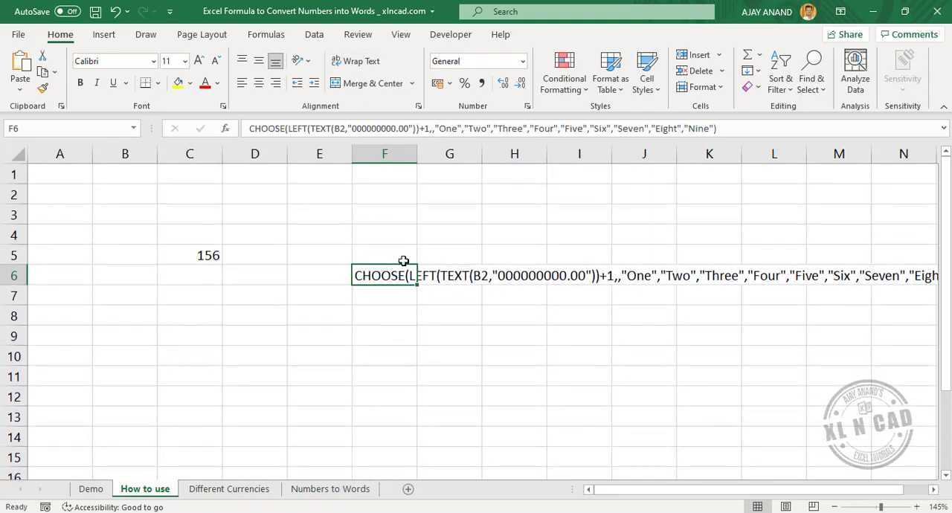
# Replace all B2 references in the formula text of cell F6 with C5.
pyautogui.click(824, 99)
pyautogui.click(845, 131)
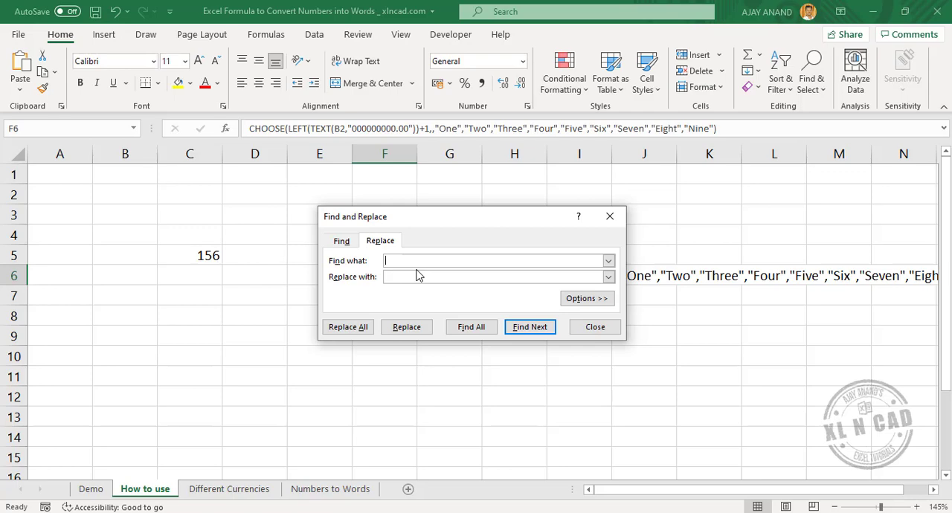
pyautogui.click(399, 276)
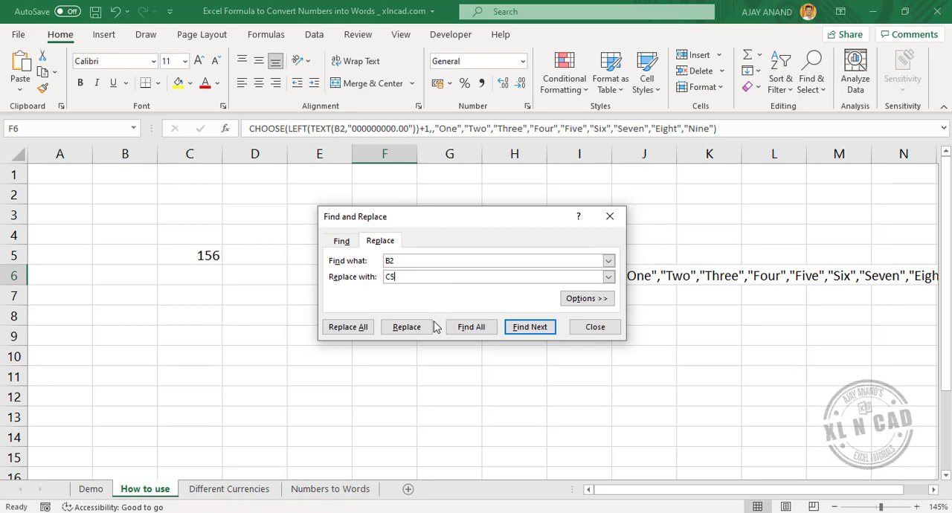
pyautogui.click(349, 328)
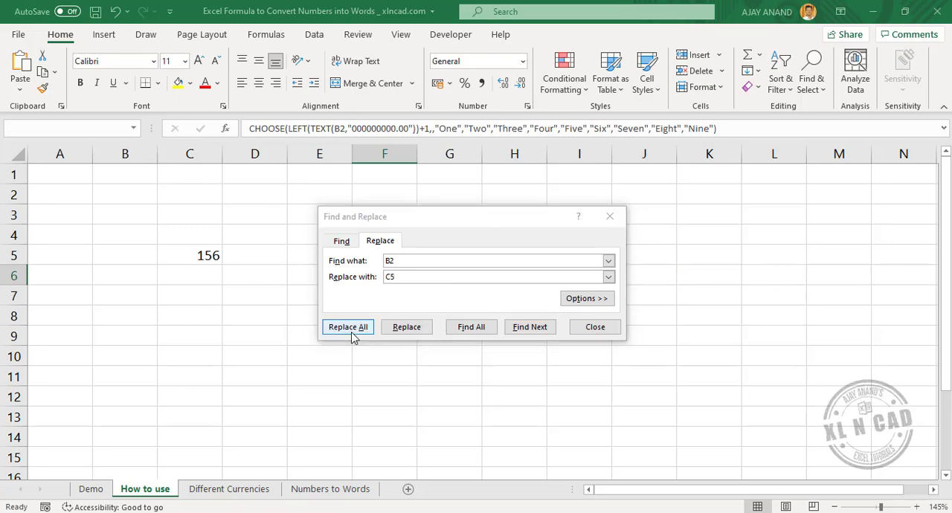
pyautogui.click(477, 312)
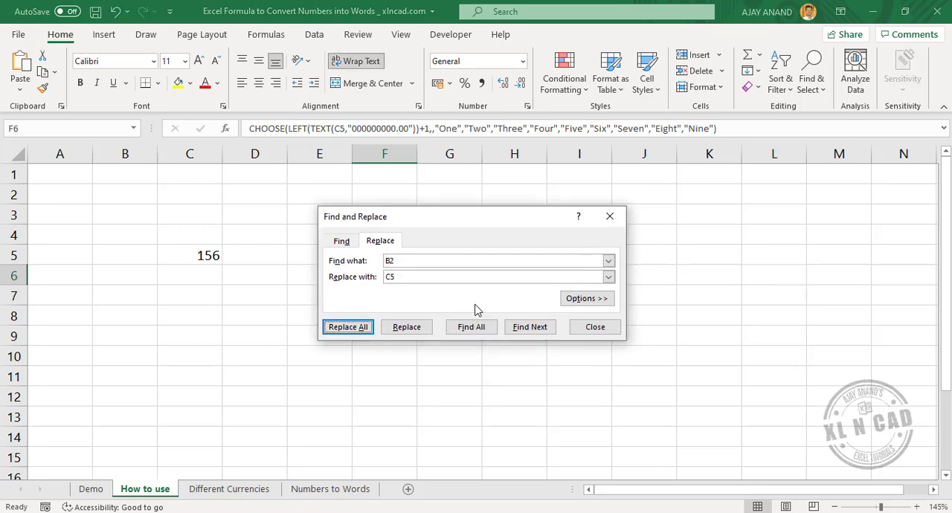
pyautogui.click(596, 329)
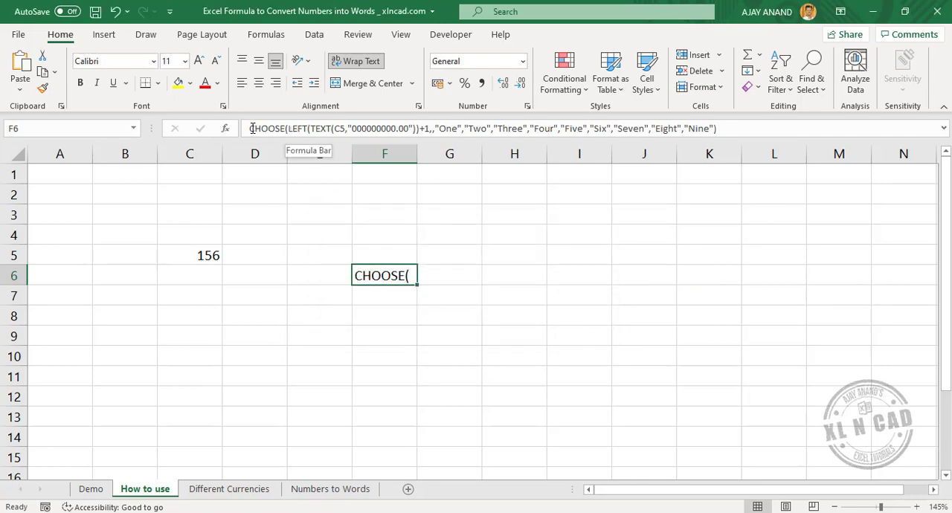
# Add a leading equals sign to the formula text in F6 and widen column F to fit the resulting words.
pyautogui.moveTo(294, 139); pyautogui.dragTo(298, 178)
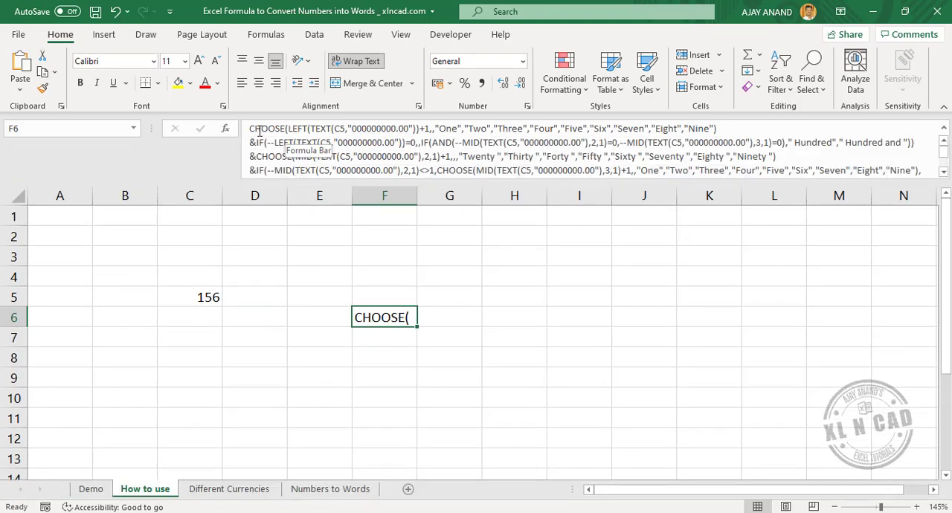
pyautogui.click(252, 128)
pyautogui.write('=')
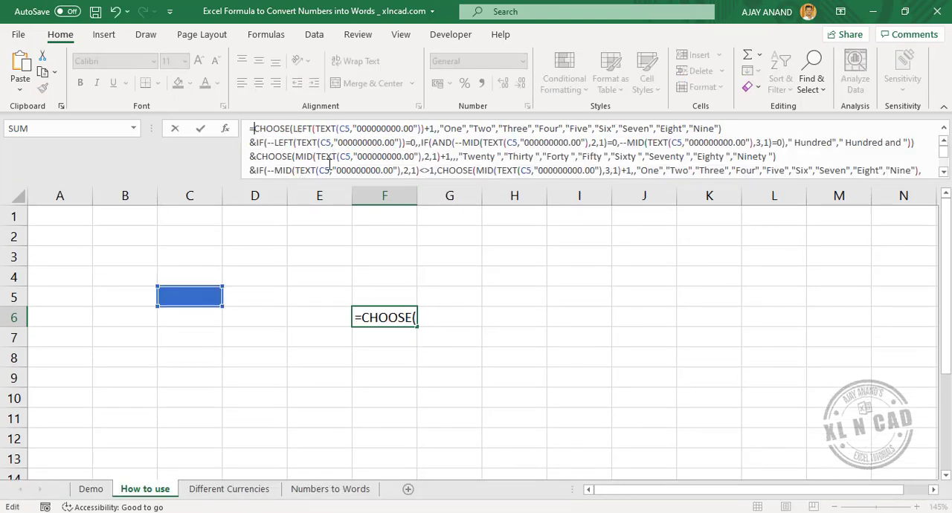
pyautogui.press('Return')
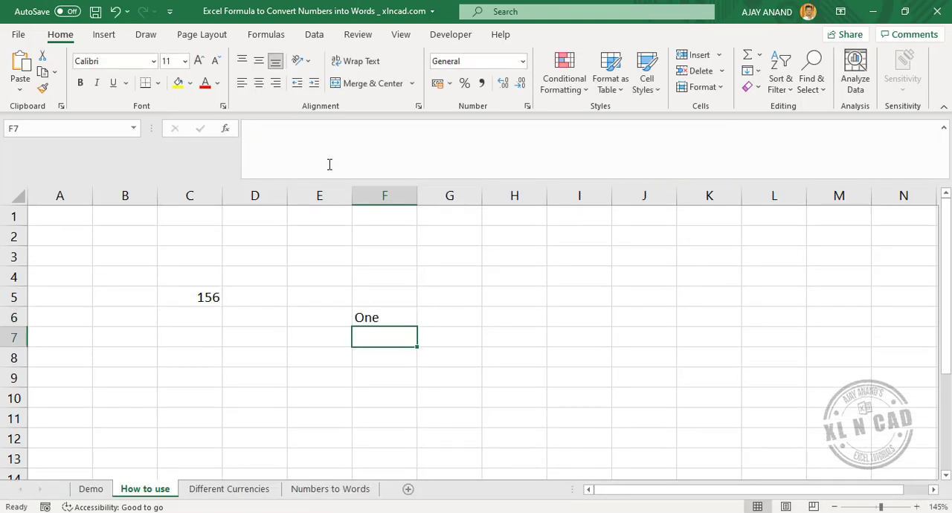
pyautogui.moveTo(418, 200); pyautogui.dragTo(574, 197)
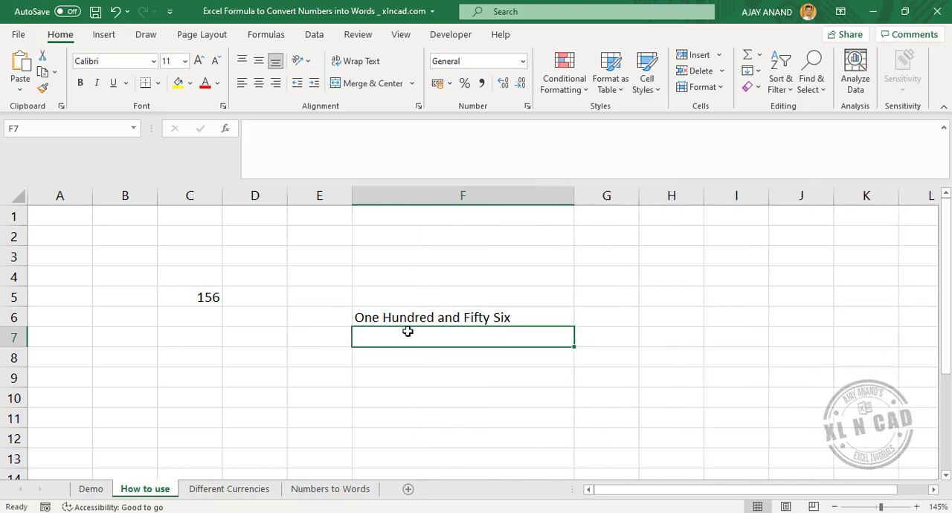
# Change the number in cell C5 to 75 to test the words formula.
pyautogui.click(202, 297)
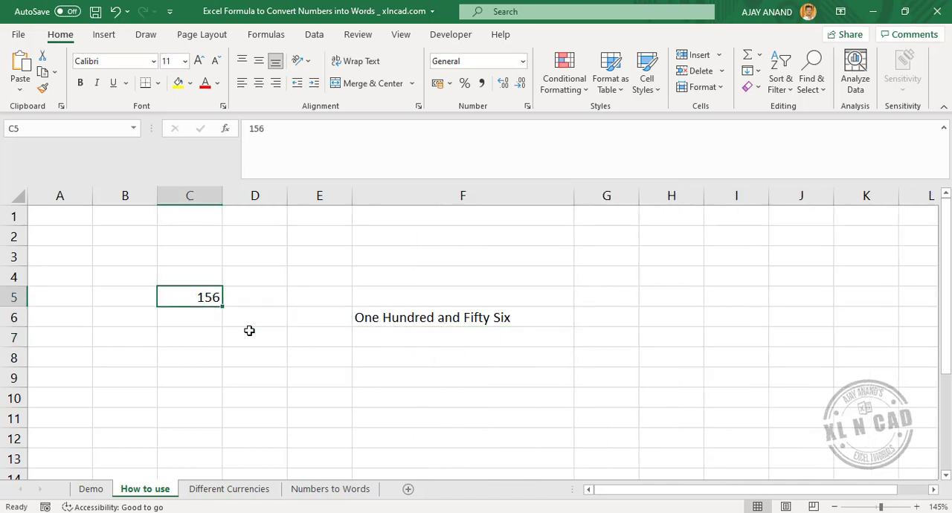
pyautogui.write('75')
pyautogui.press('Return')
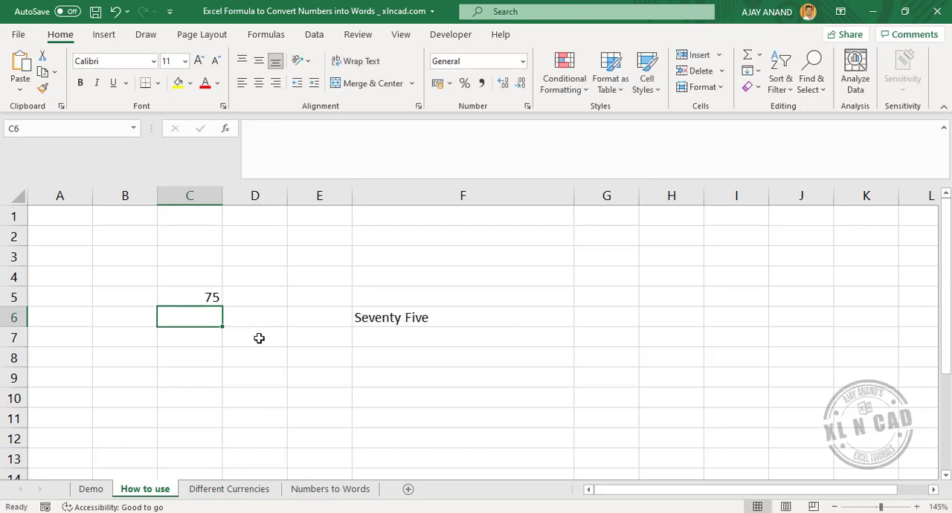
# Widen column F further and set the number in cell C5 to 12456.
pyautogui.click(183, 298)
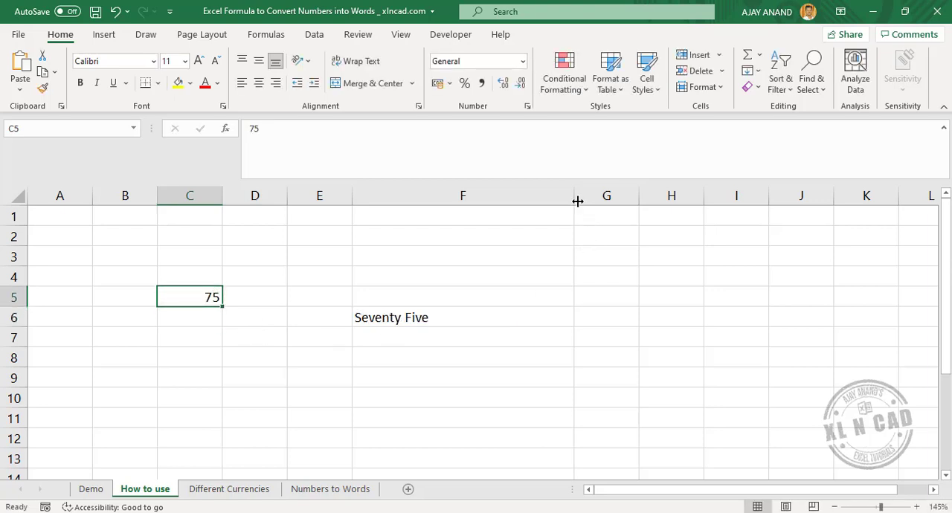
pyautogui.moveTo(572, 195); pyautogui.dragTo(678, 195)
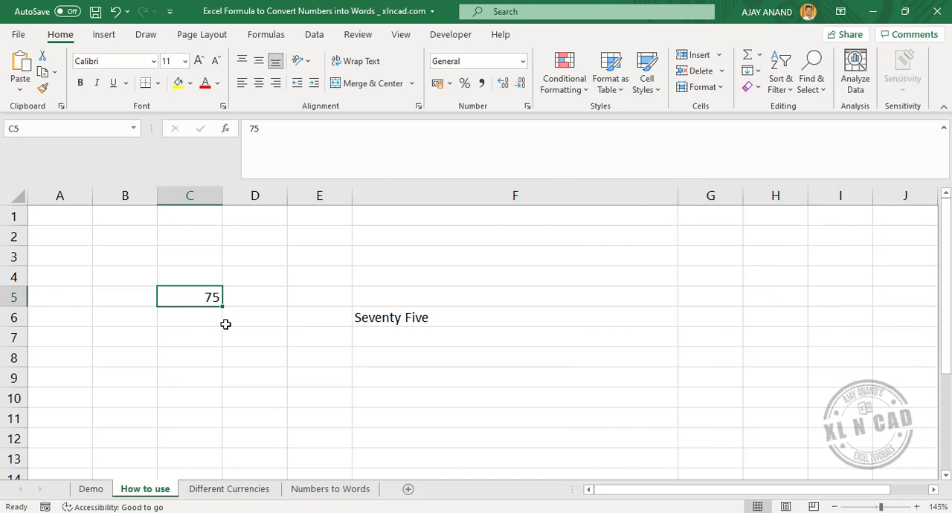
pyautogui.write('12456')
pyautogui.press('Return')
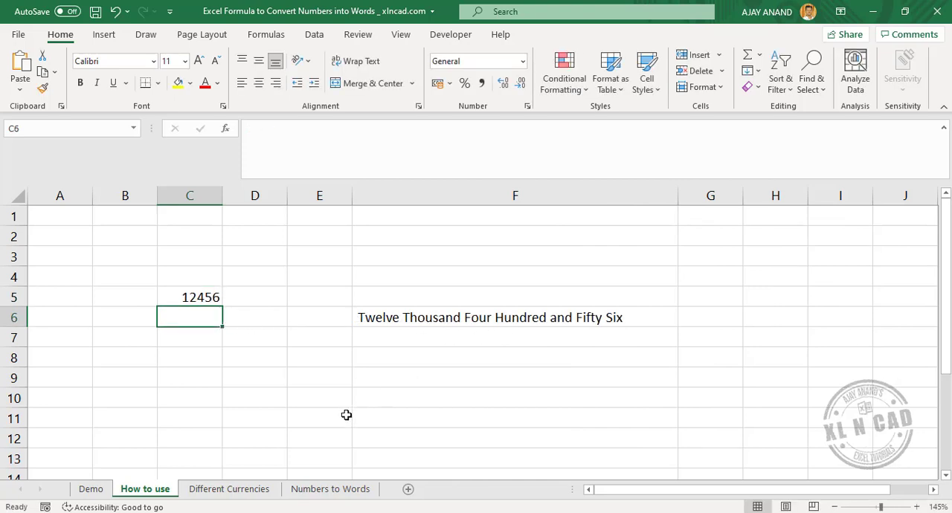
# Open the Different Currencies sheet and shrink the formula bar to a single line.
pyautogui.click(229, 489)
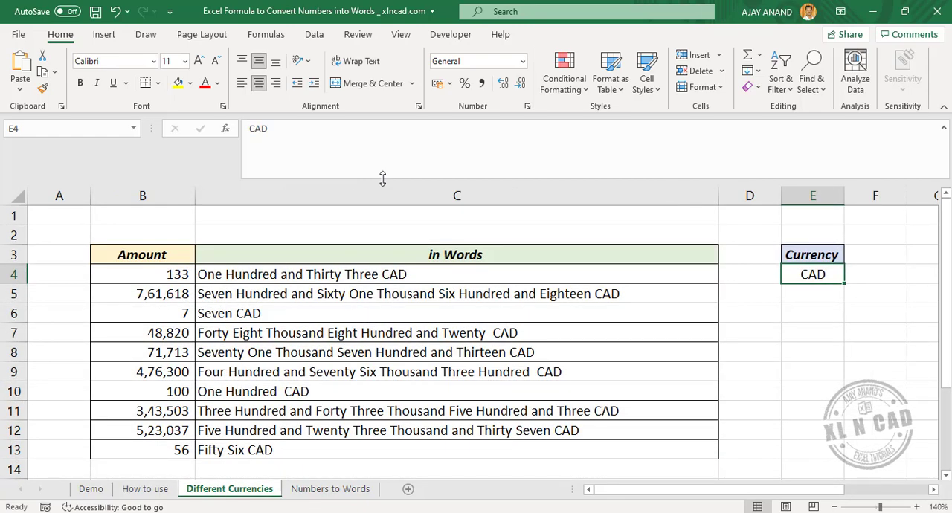
pyautogui.click(384, 180)
pyautogui.moveTo(383, 177); pyautogui.dragTo(385, 125)
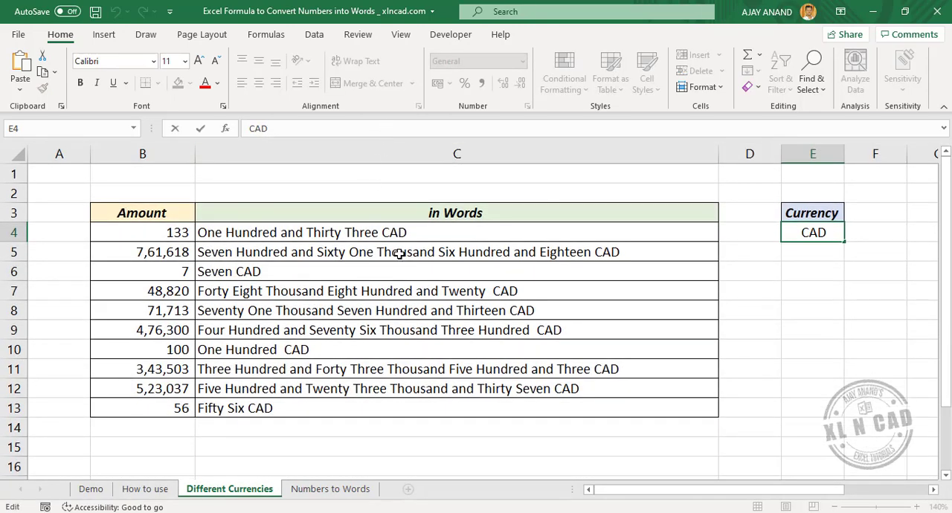
pyautogui.press('Escape')
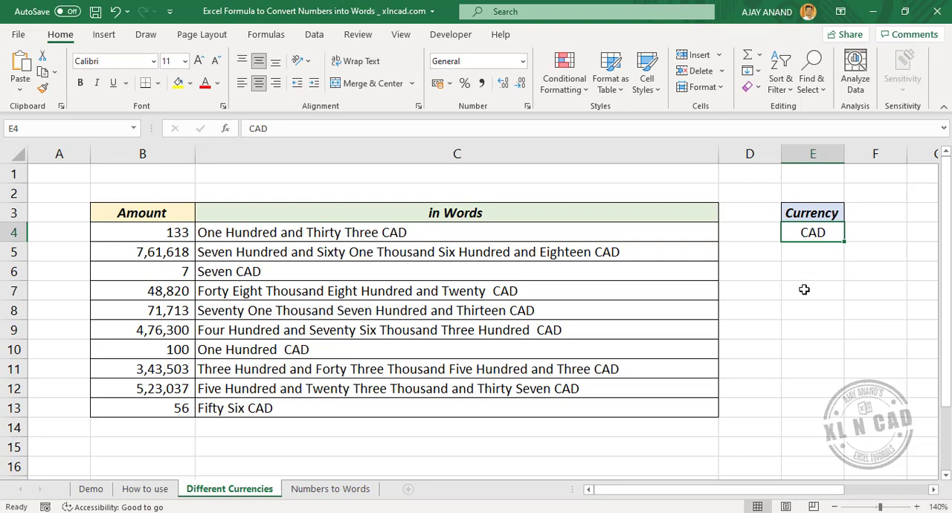
# Set the currency in cell E4 to Rupees.
pyautogui.write('Ru')
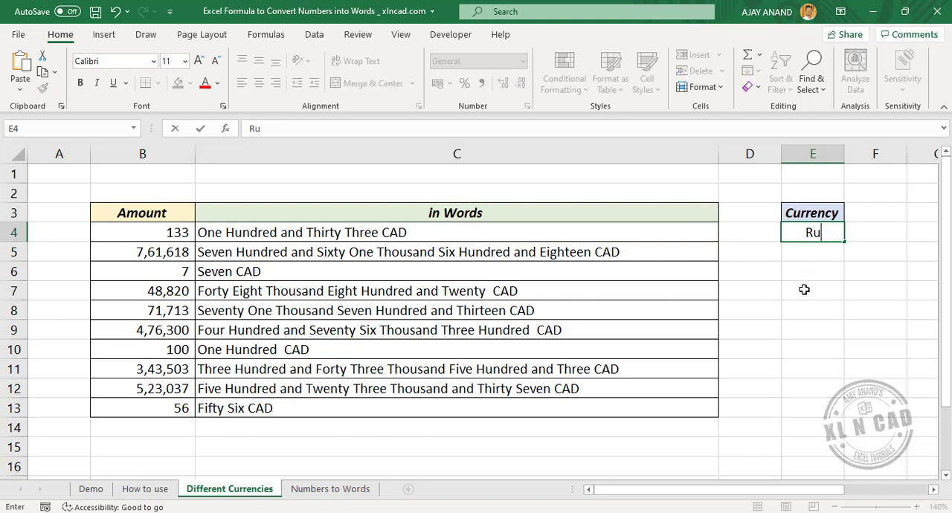
pyautogui.write('pees')
pyautogui.press('Return')
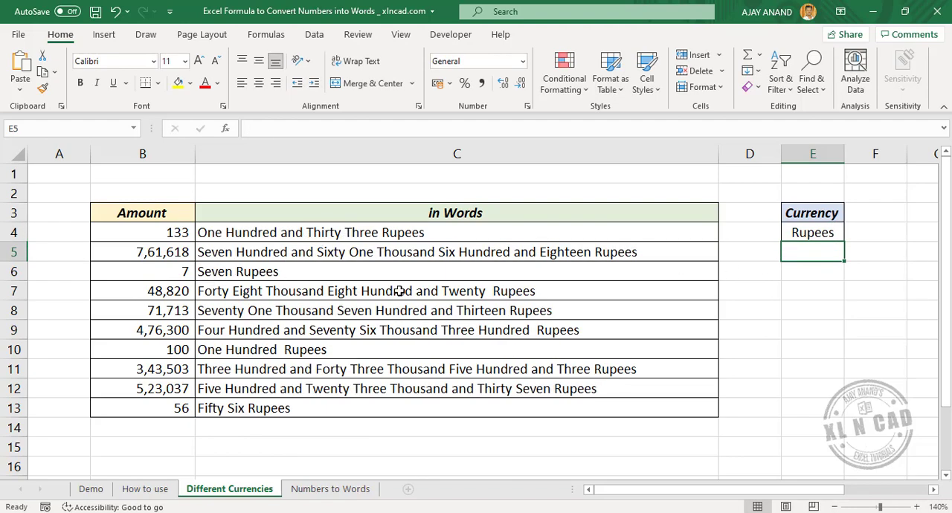
# Change the currency in cell E4 to USD.
pyautogui.click(834, 236)
pyautogui.write('USD')
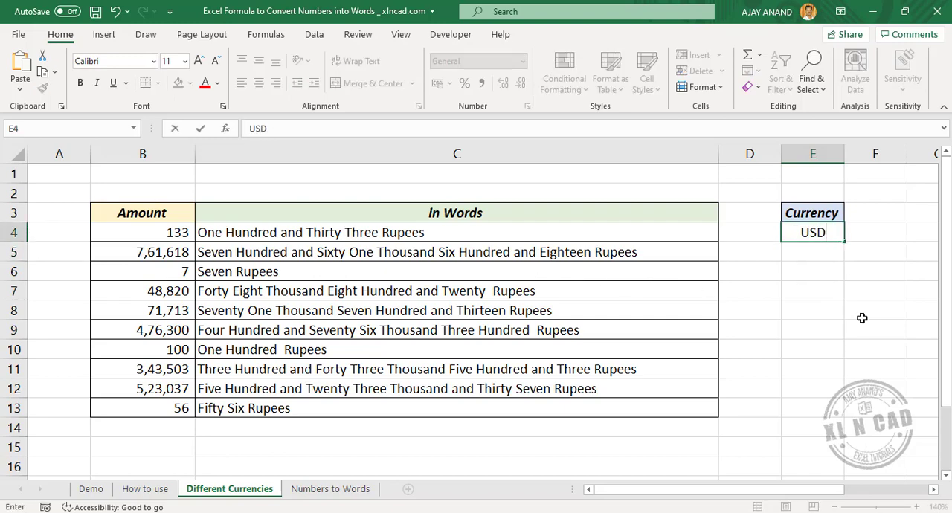
pyautogui.press('Return')
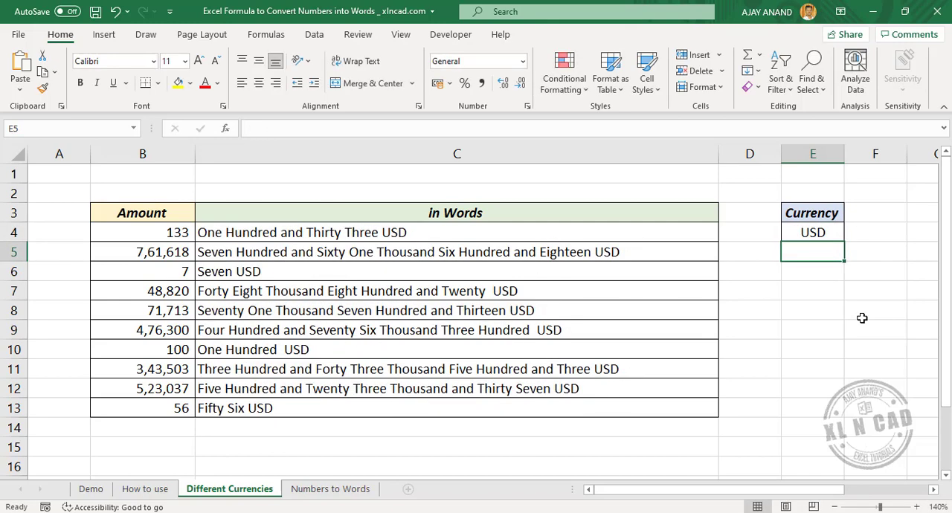
# Change the currency in cell E4 to GBP.
pyautogui.click(821, 234)
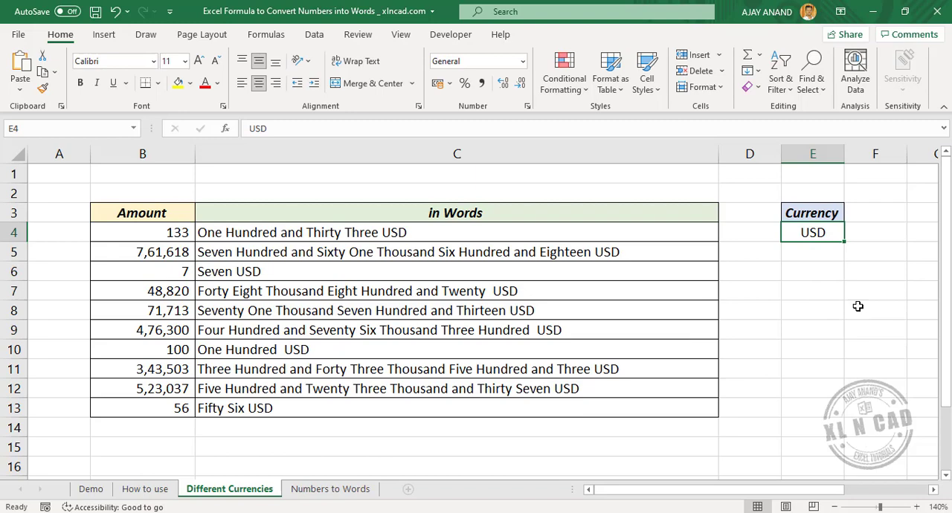
pyautogui.write('GBP')
pyautogui.press('Return')
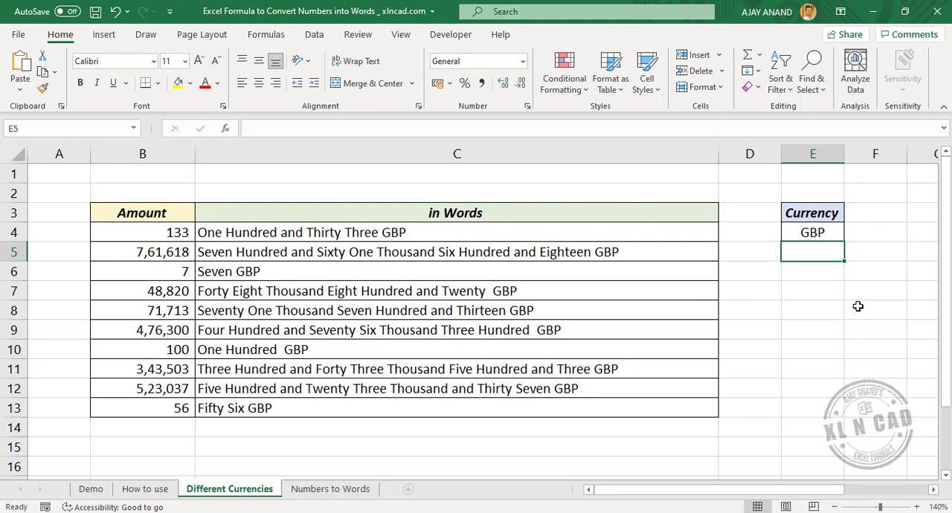
# Examine the full formula in cell C4, including its currency cell reference, in an enlarged formula bar and restore the bar to one line.
pyautogui.click(392, 231)
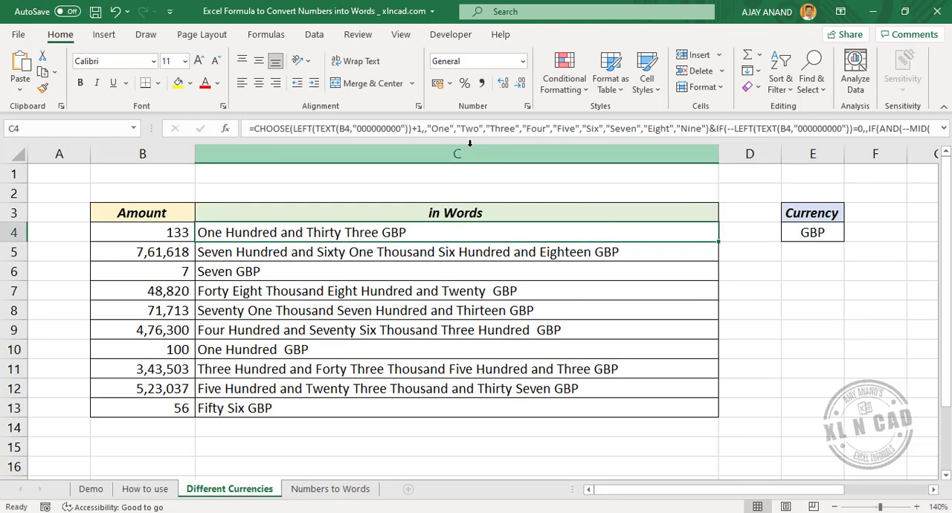
pyautogui.moveTo(473, 139); pyautogui.dragTo(501, 433)
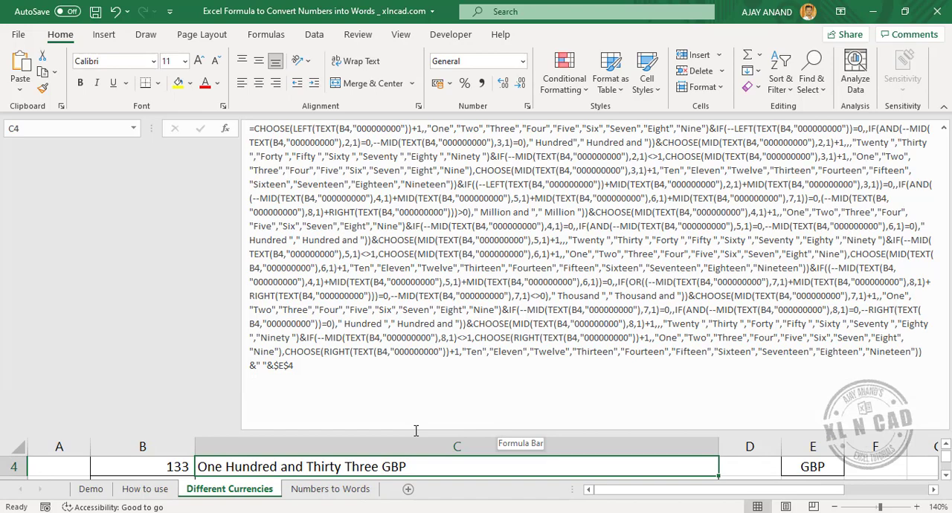
pyautogui.moveTo(415, 431); pyautogui.dragTo(390, 153)
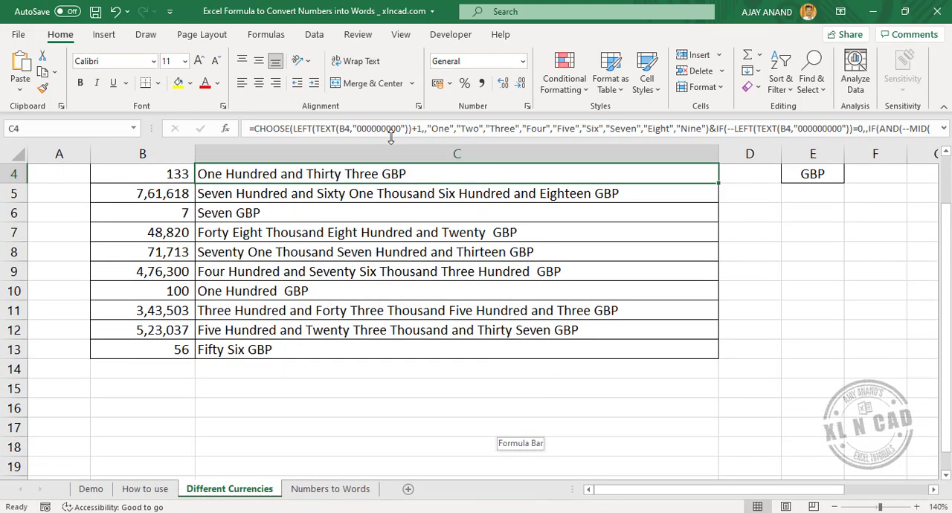
pyautogui.scroll(1, 460, 383)
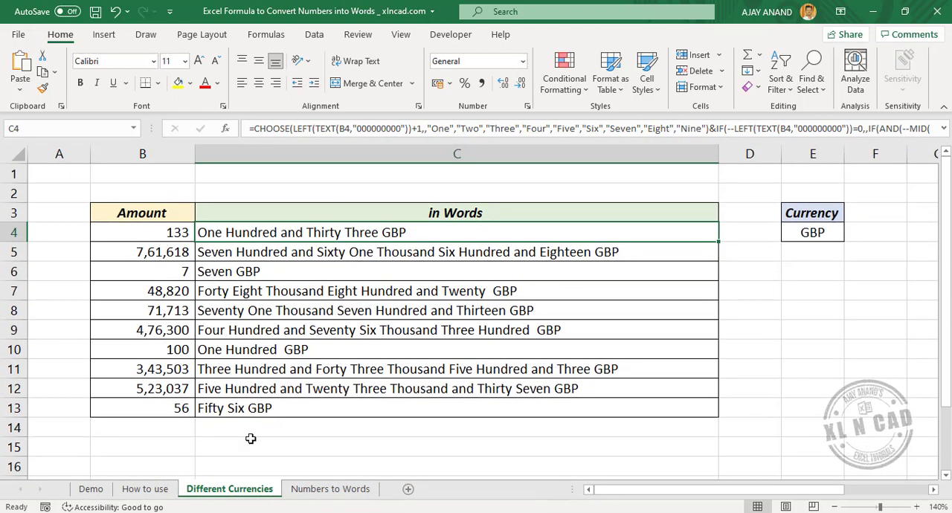
# Examine the full formula for rupees and paise in cell D8 of the Demo sheet with the formula bar enlarged.
pyautogui.click(91, 490)
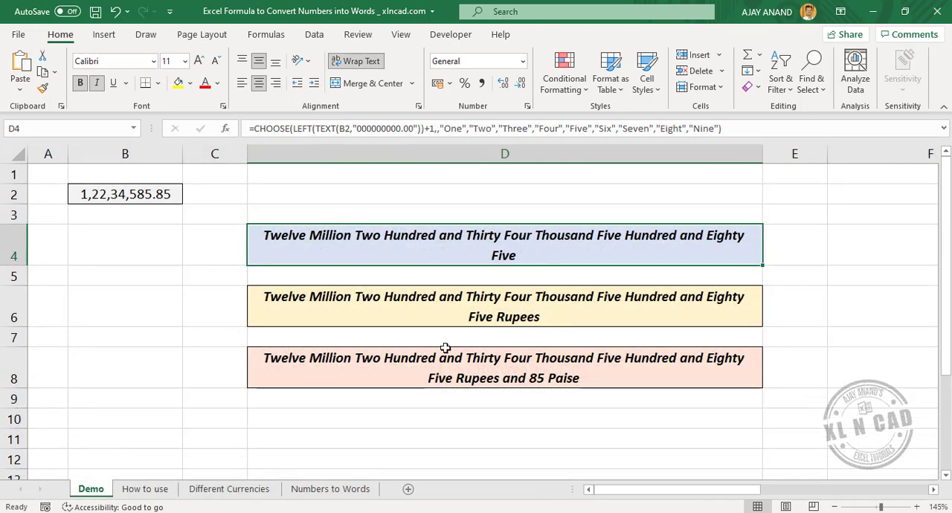
pyautogui.press('Down')
pyautogui.press('Down')
pyautogui.press('Down')
pyautogui.press('Down')
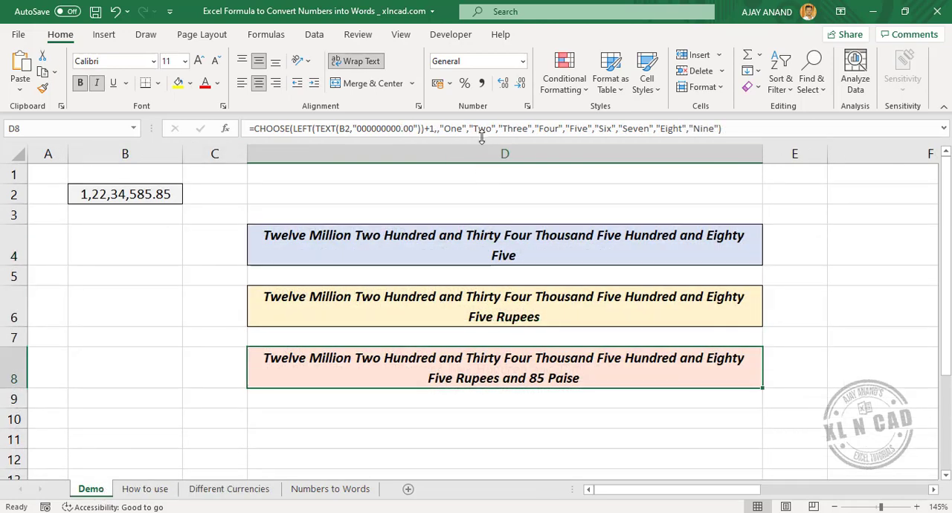
pyautogui.moveTo(482, 146); pyautogui.dragTo(500, 477)
pyautogui.scroll(-3, 488, 422)
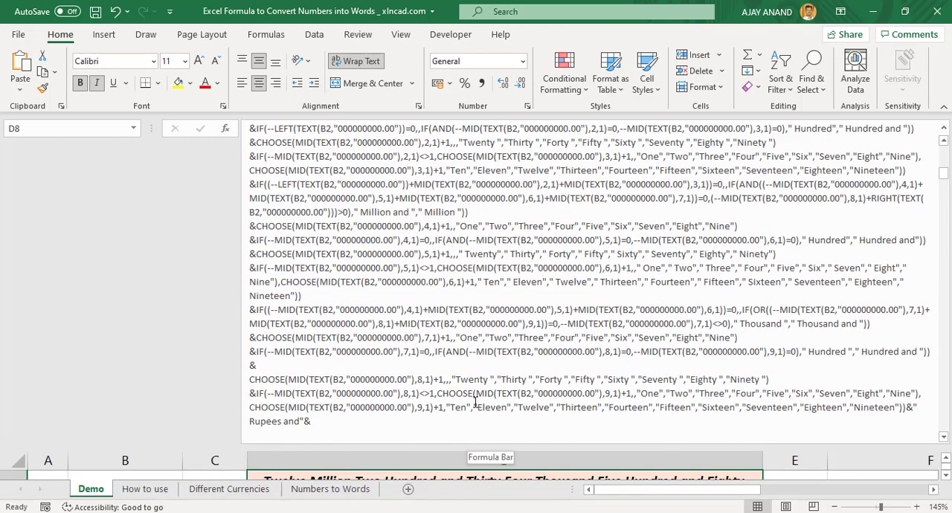